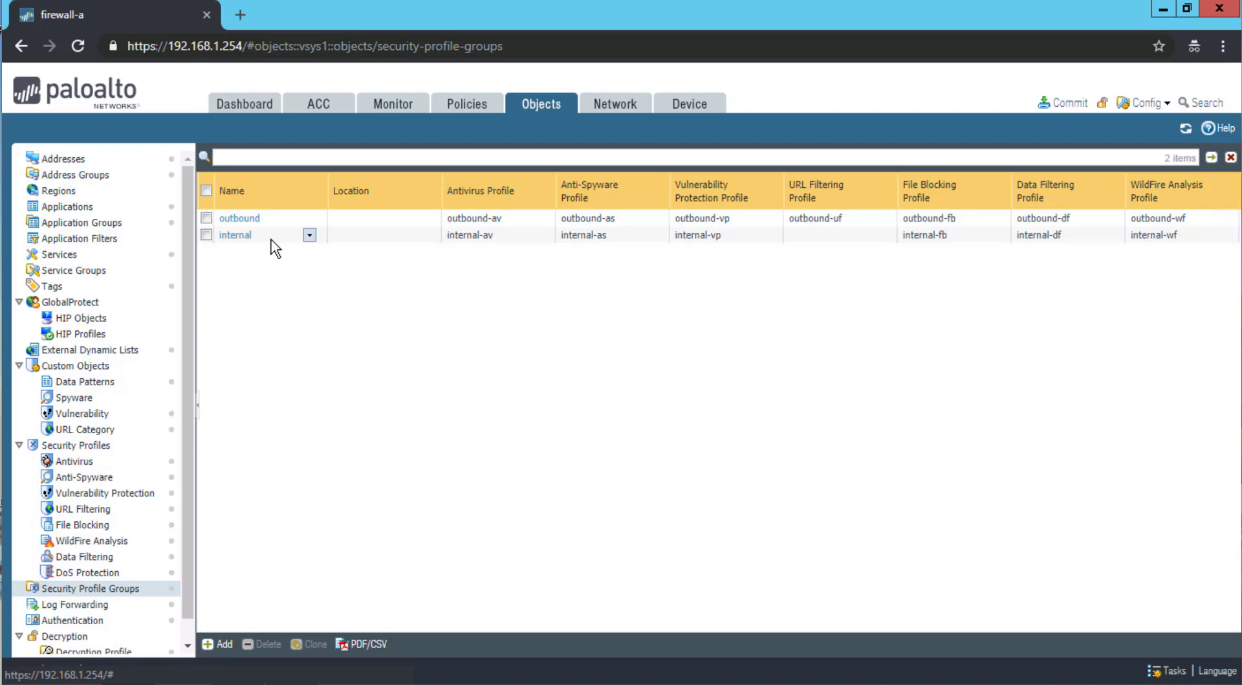
Add a new security profile group named inbound and assign it the inbound-av antivirus profile
left_click(221, 644)
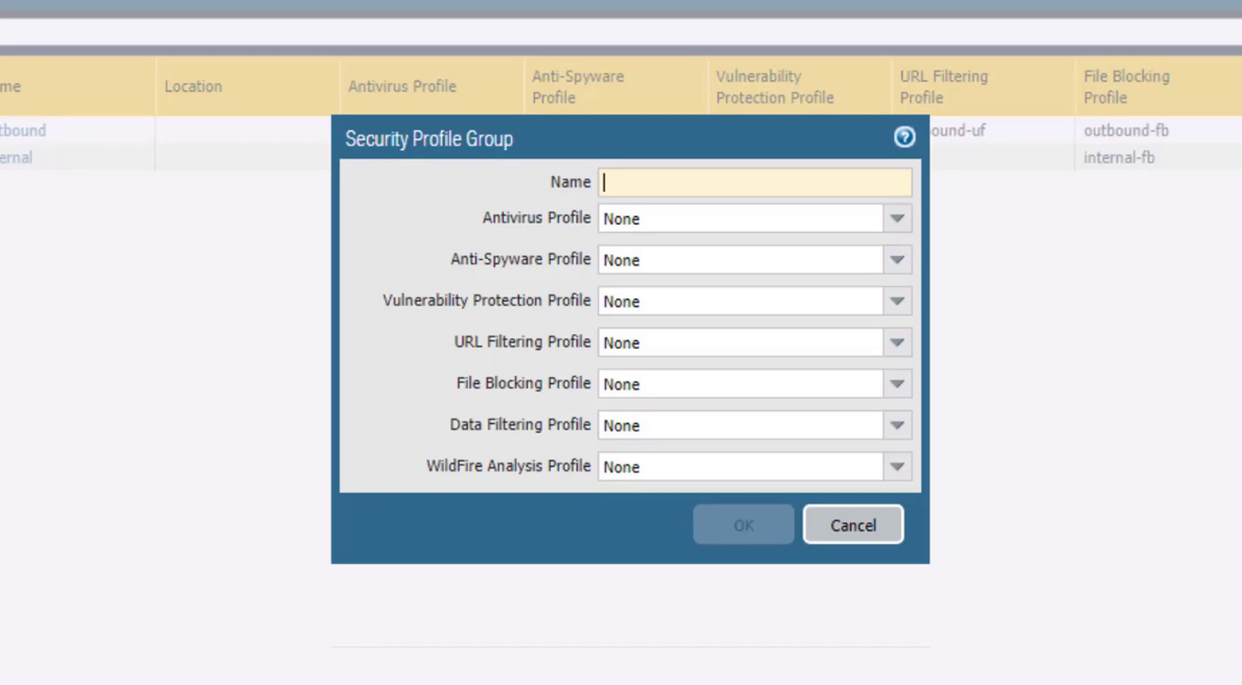
type("inbound")
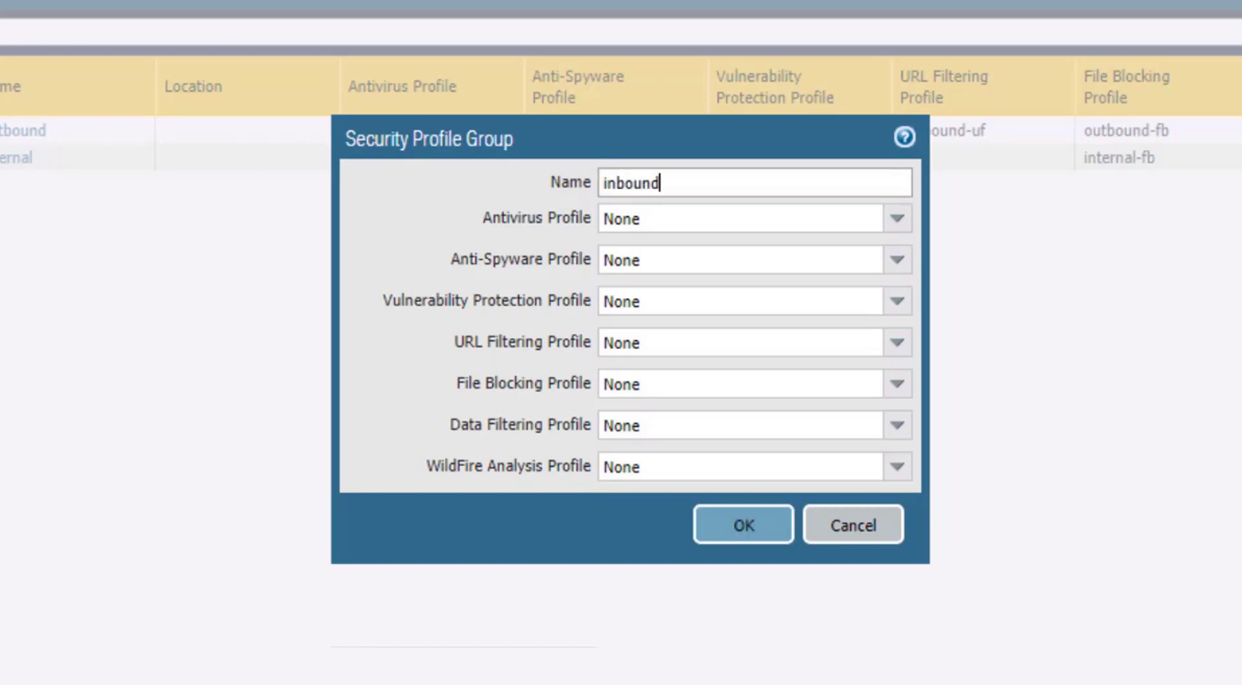
left_click(565, 534)
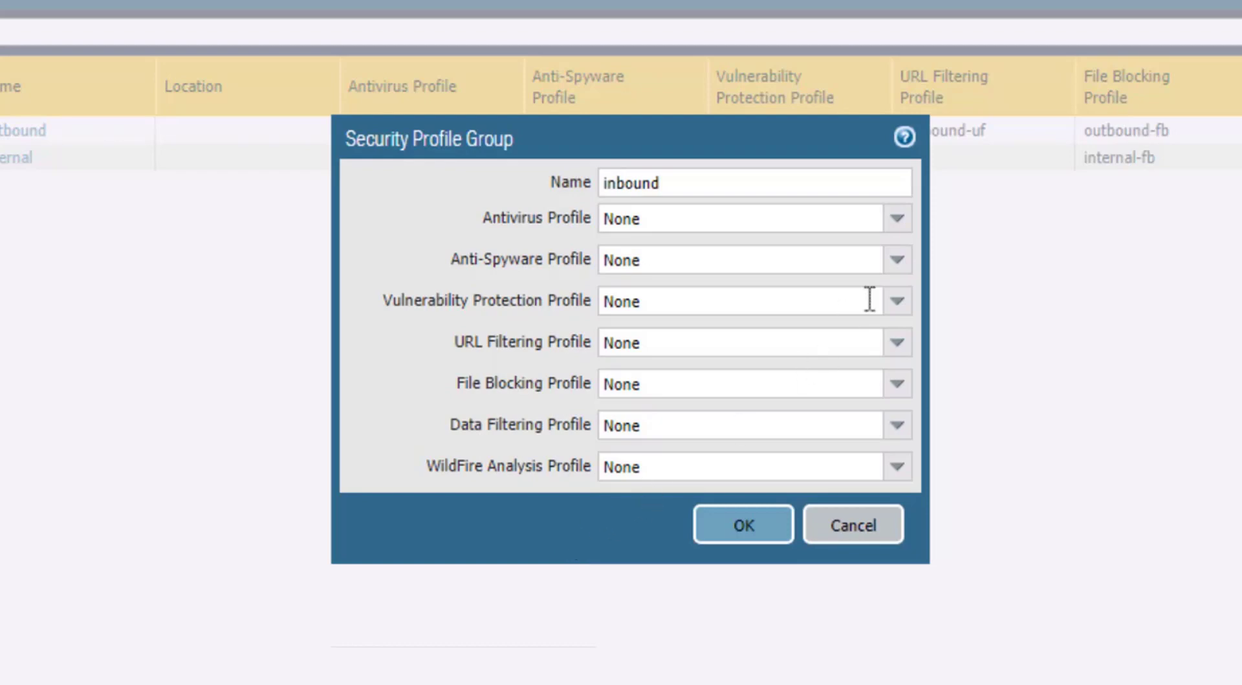
left_click(898, 221)
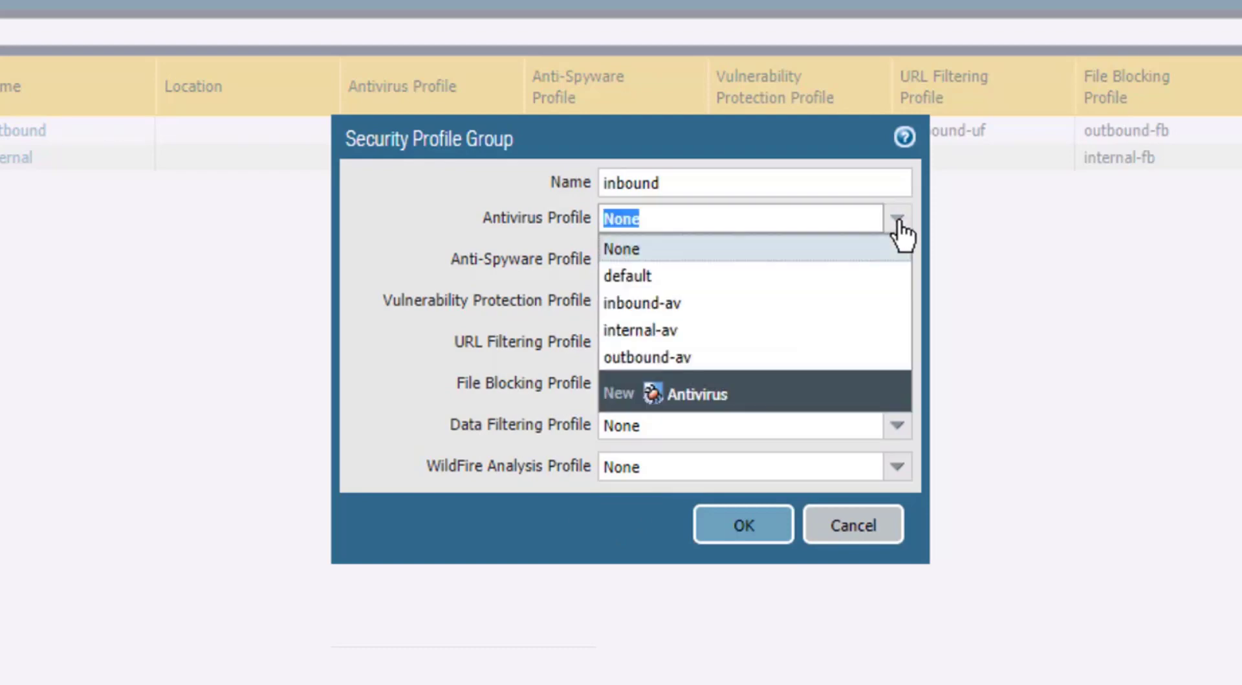
left_click(678, 302)
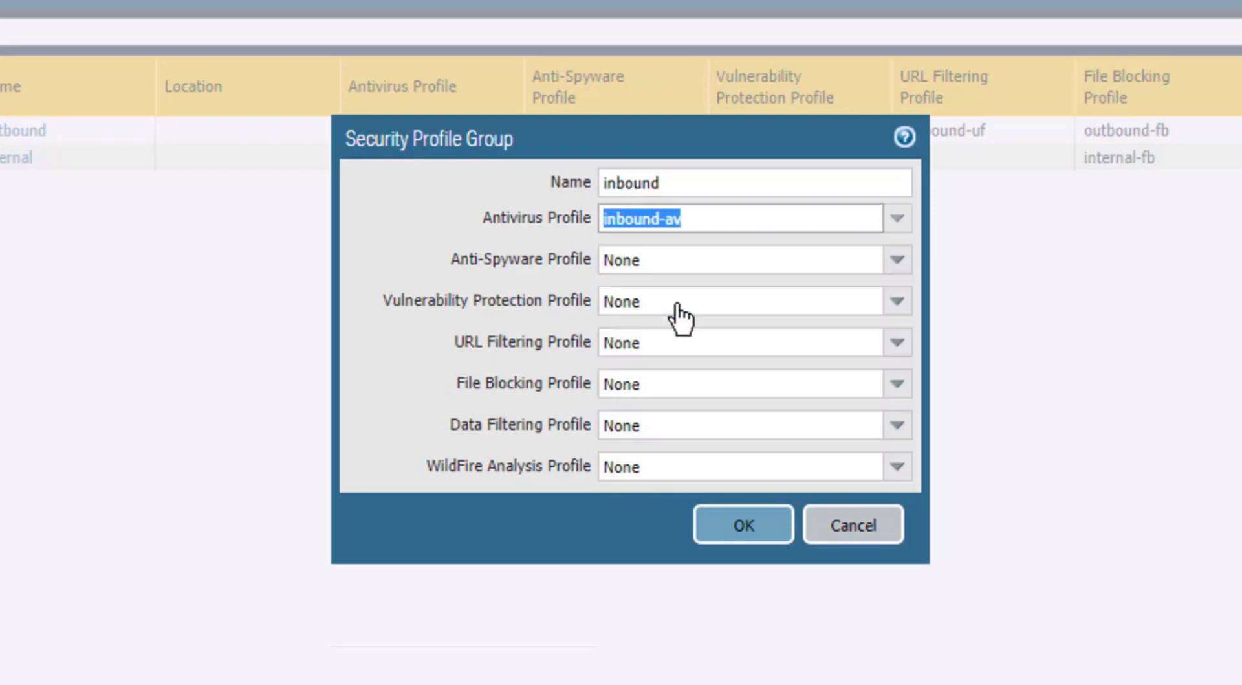
Set the group's anti-spyware profile to inbound-as and its vulnerability protection profile to inbound-vp
left_click(898, 260)
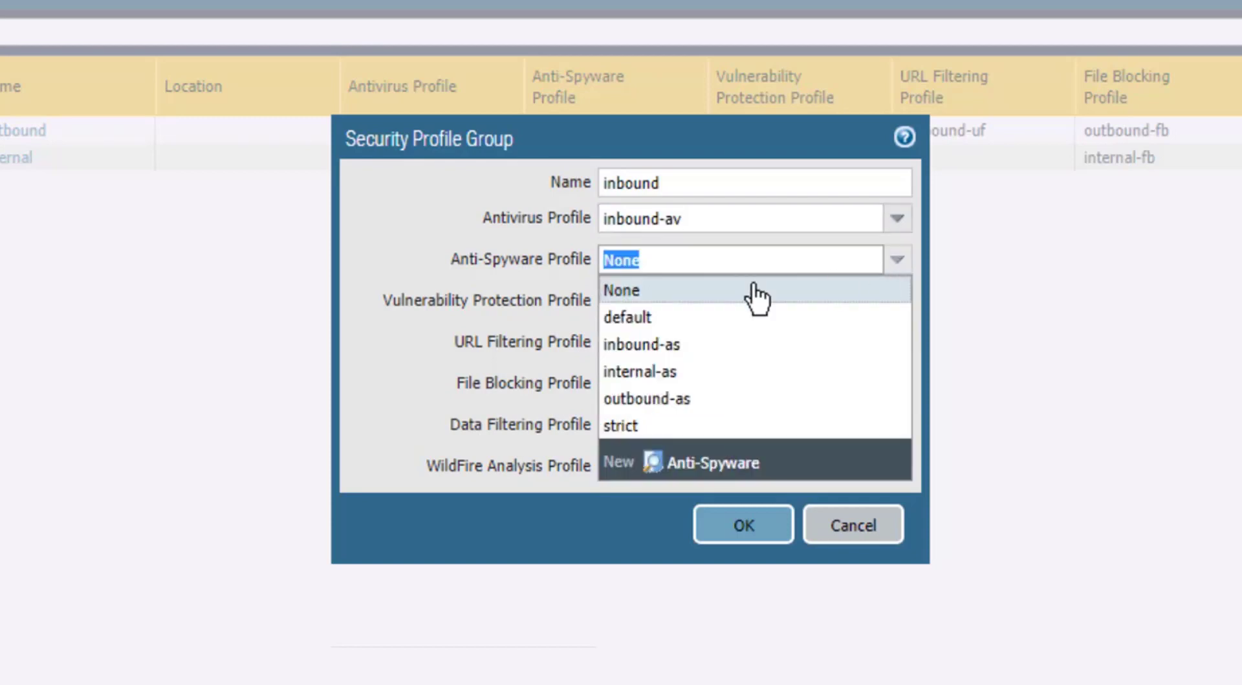
left_click(666, 346)
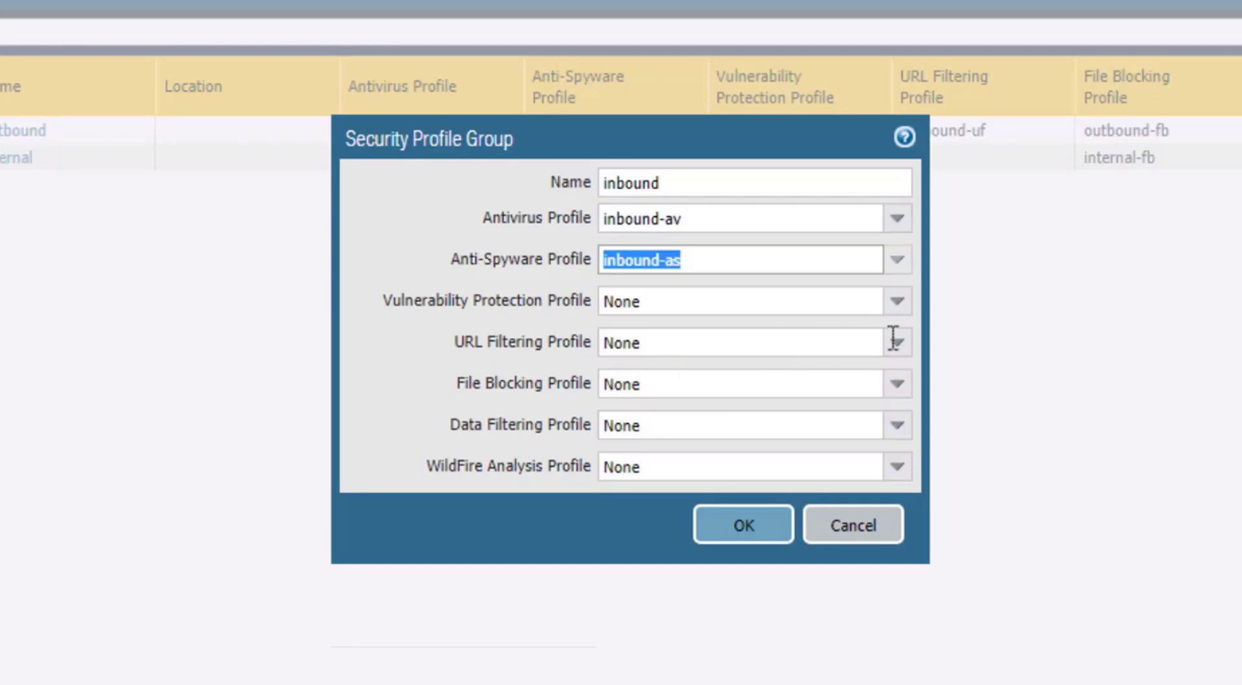
left_click(898, 302)
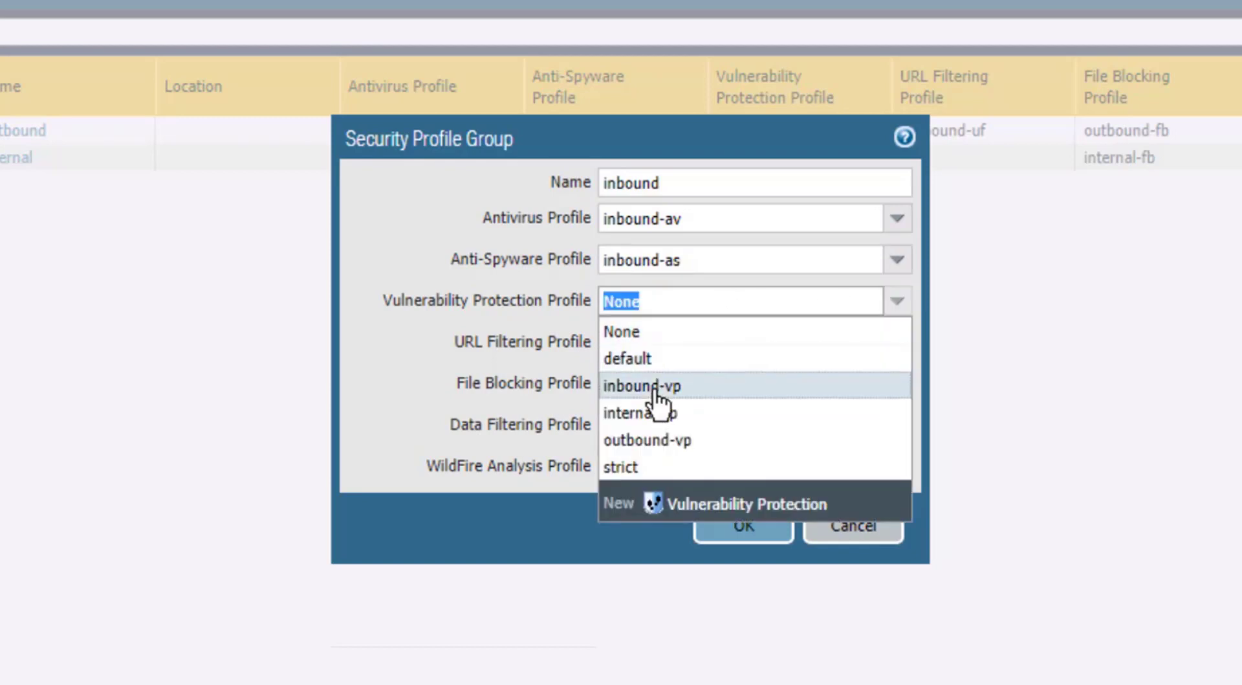
left_click(655, 388)
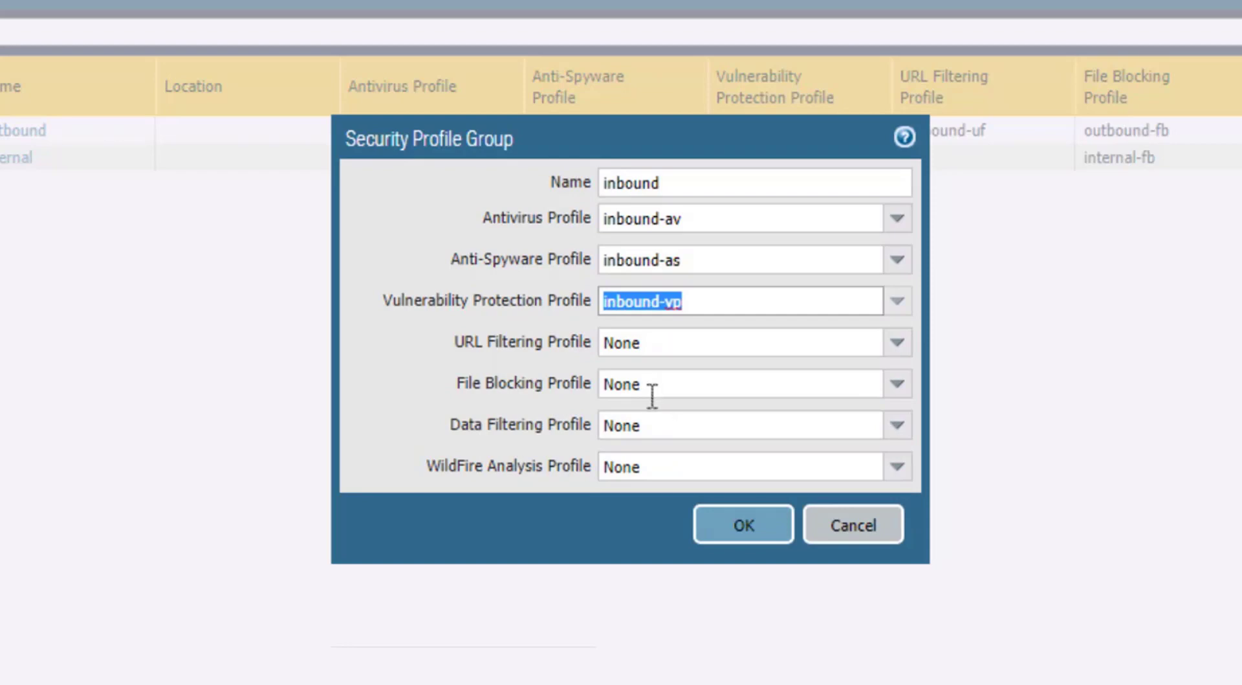
Leave the group's URL filtering profile at None and set its file blocking profile to inbound-fb
left_click(897, 343)
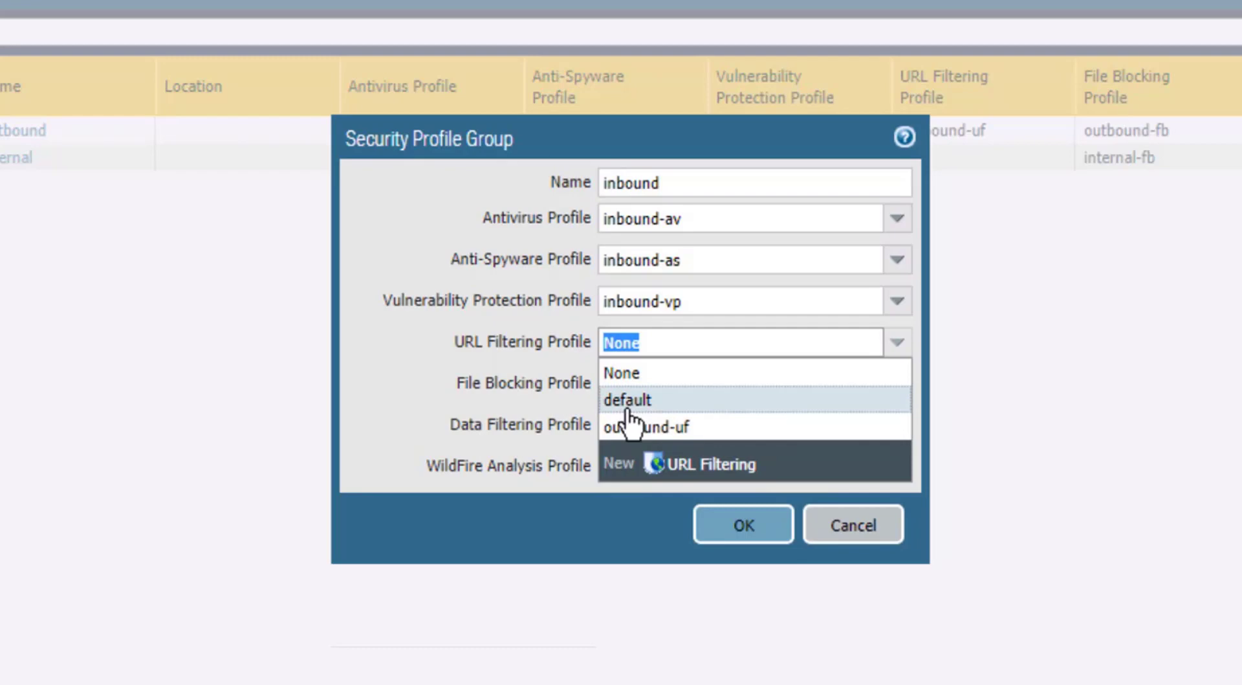
left_click(999, 438)
left_click(896, 389)
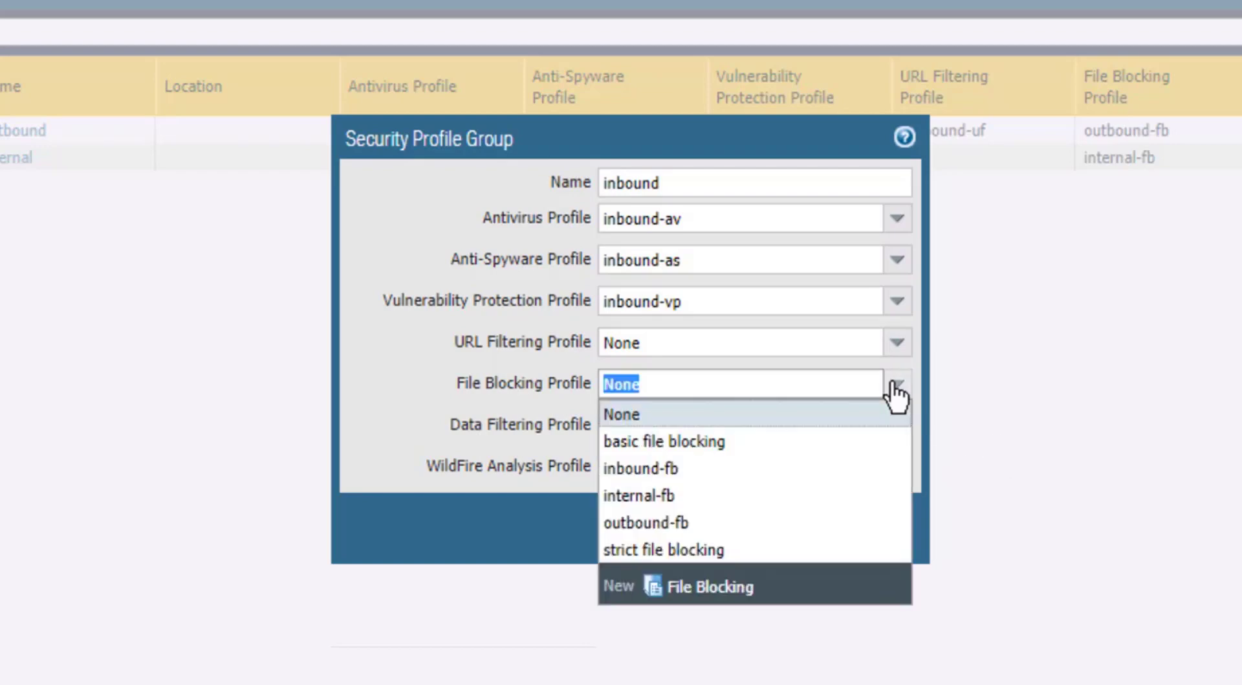
left_click(672, 469)
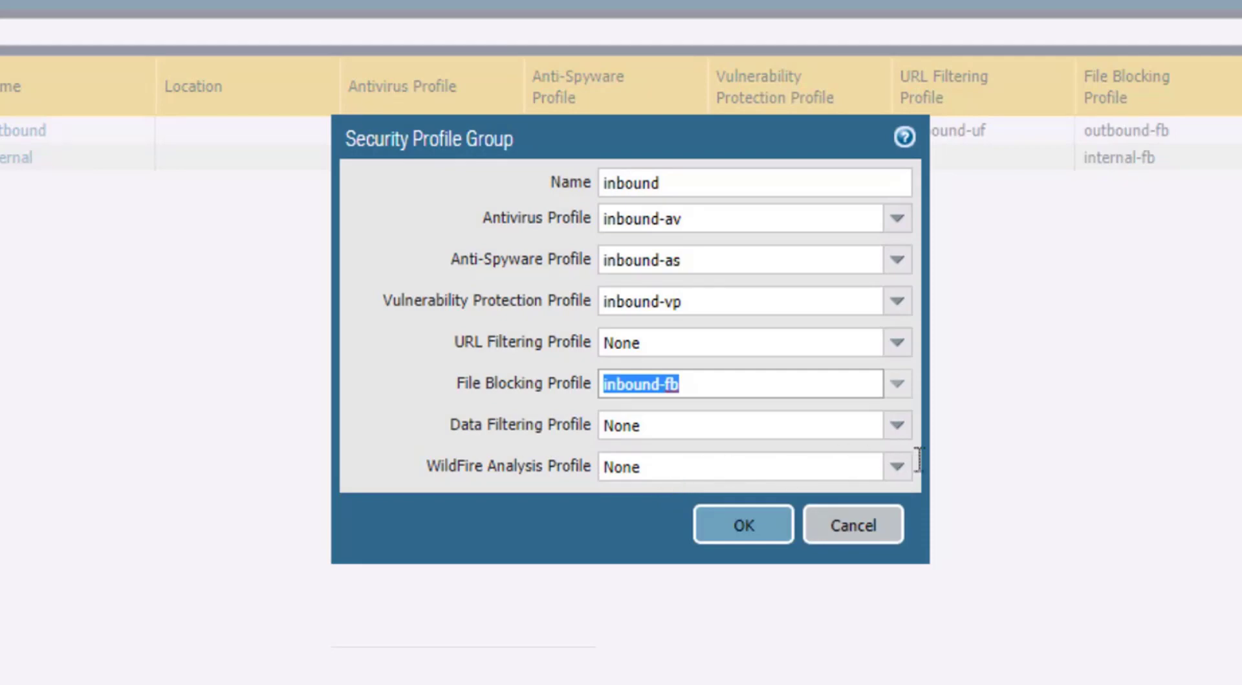
Set the data filtering profile to inbound-df and the WildFire analysis profile to inbound-wf, and save the group
left_click(900, 431)
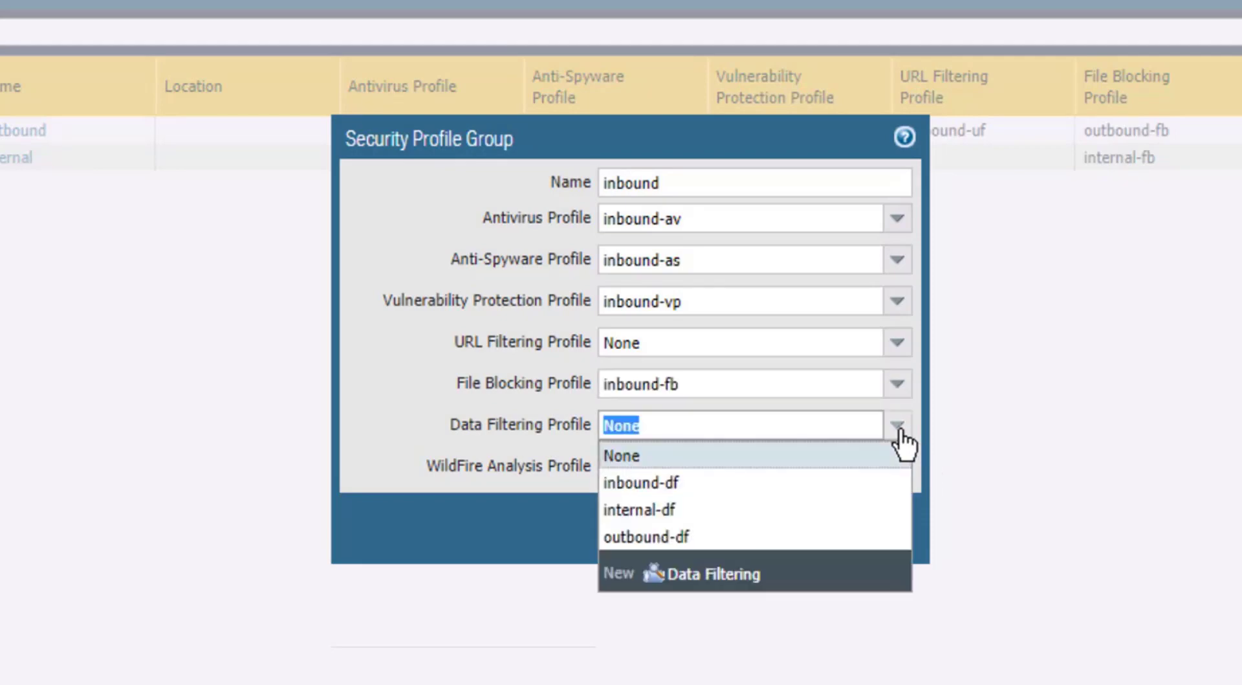
left_click(661, 490)
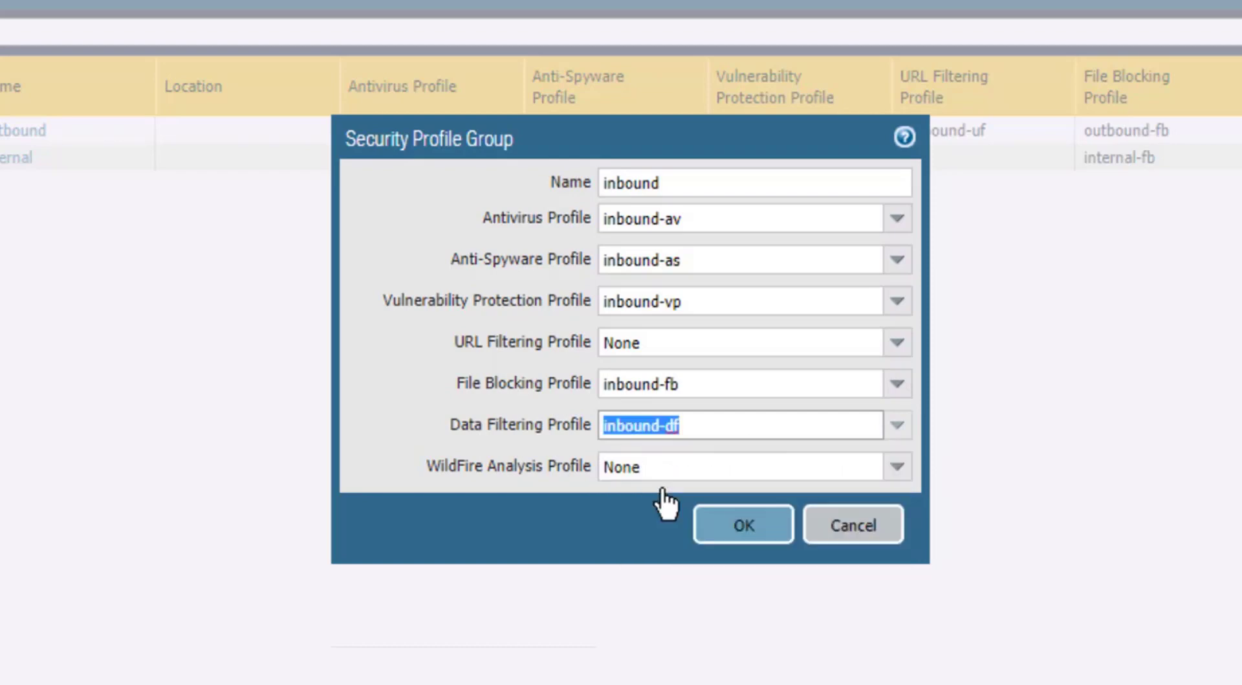
left_click(897, 468)
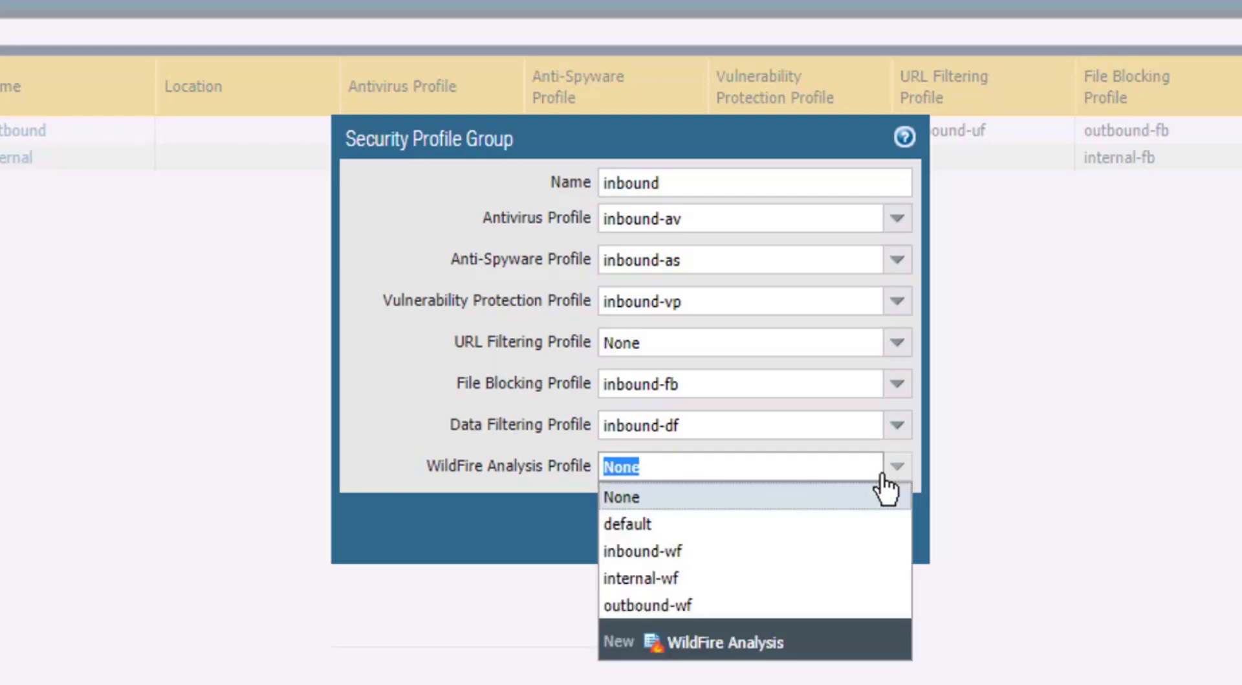
left_click(683, 554)
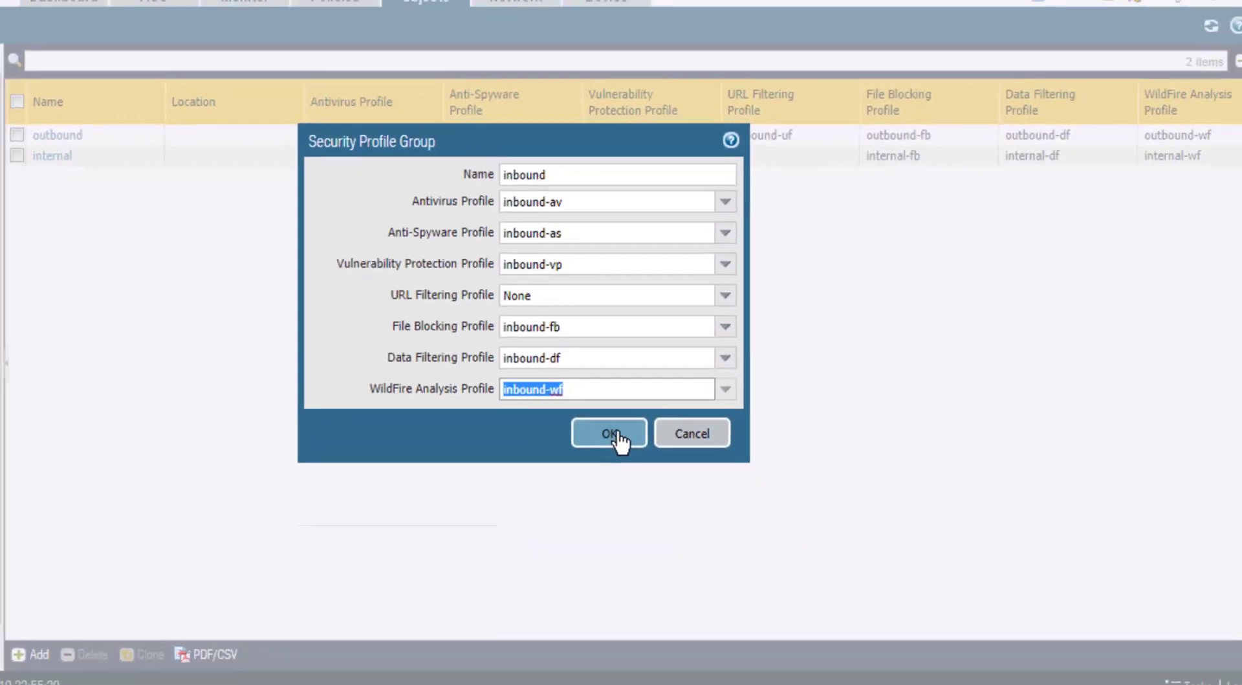
left_click(613, 437)
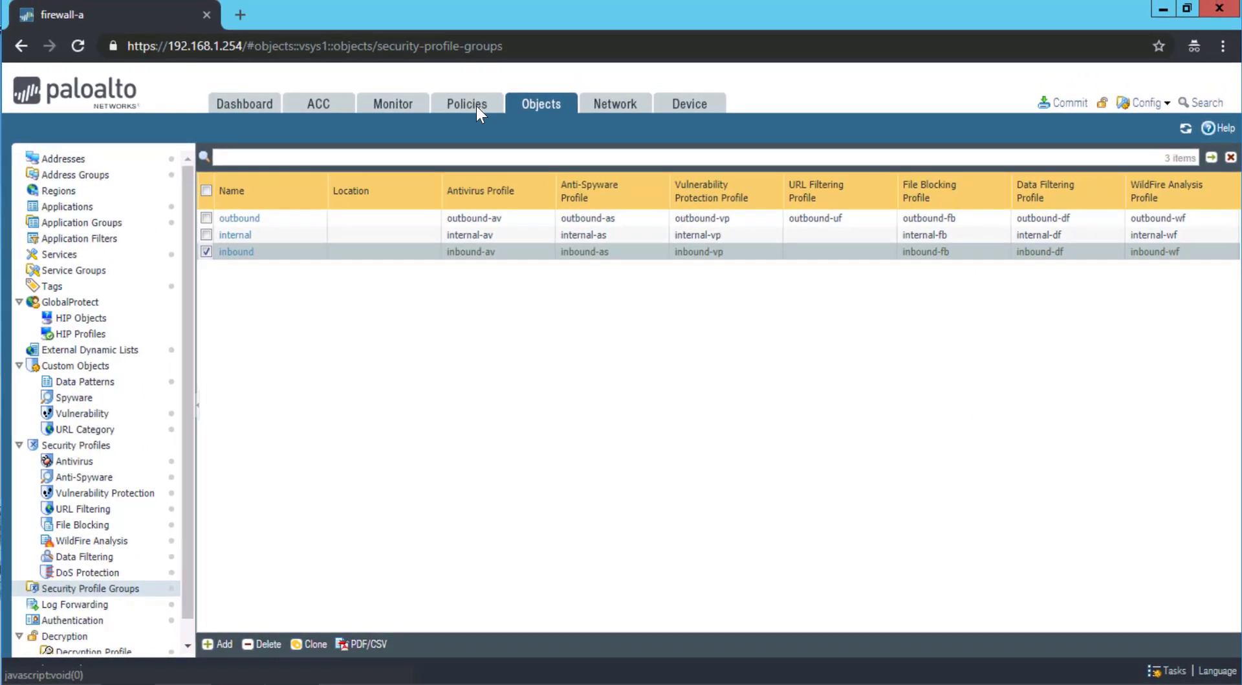
Go to the security policy rules and check which profile groups the allow-my-custom-app and allow-google rules use
left_click(467, 98)
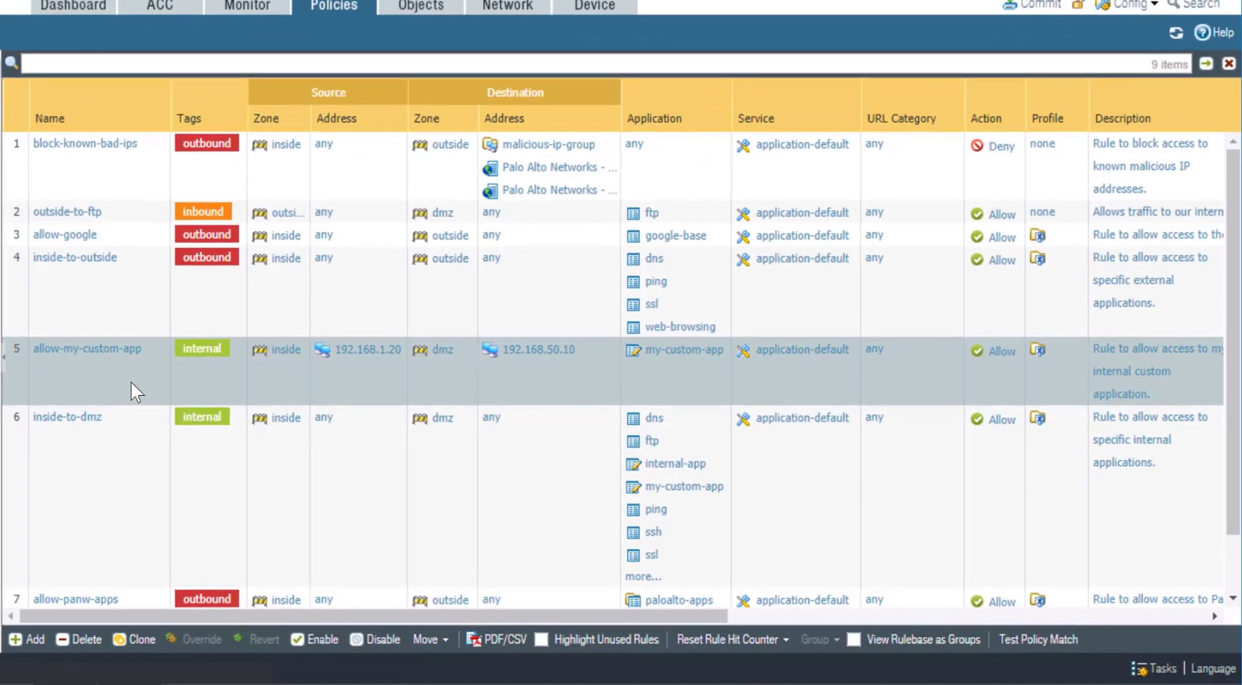
mouse_move(1025, 359)
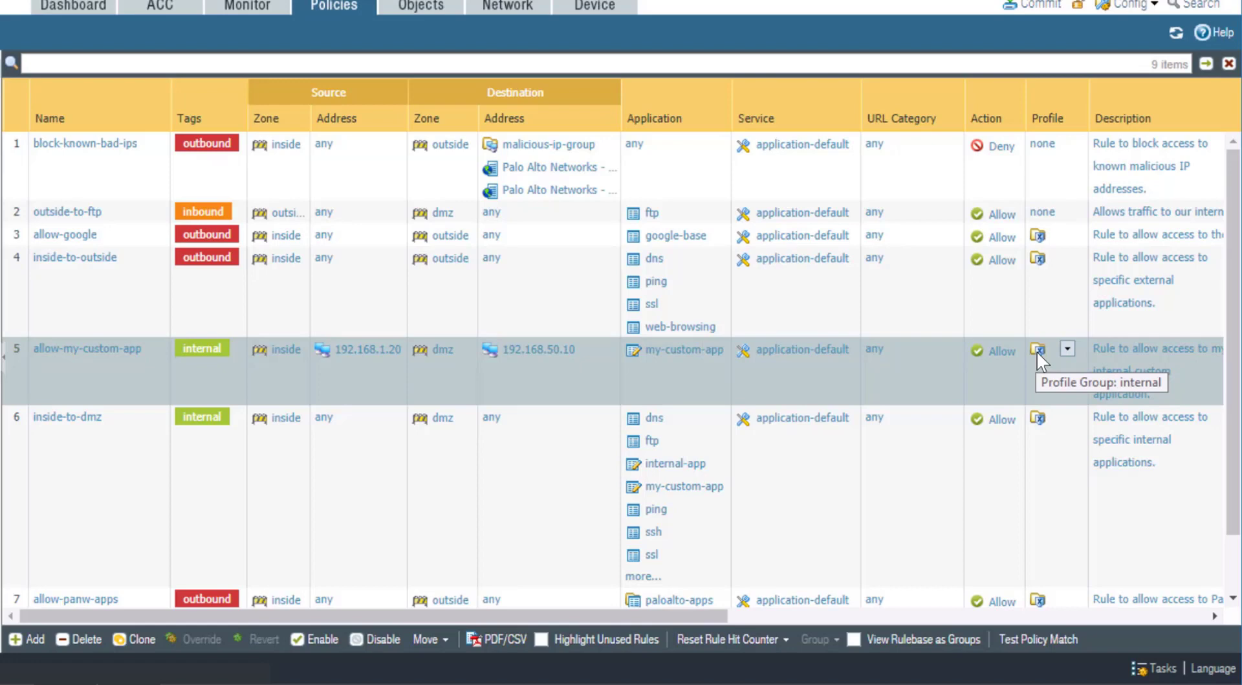
left_click(114, 237)
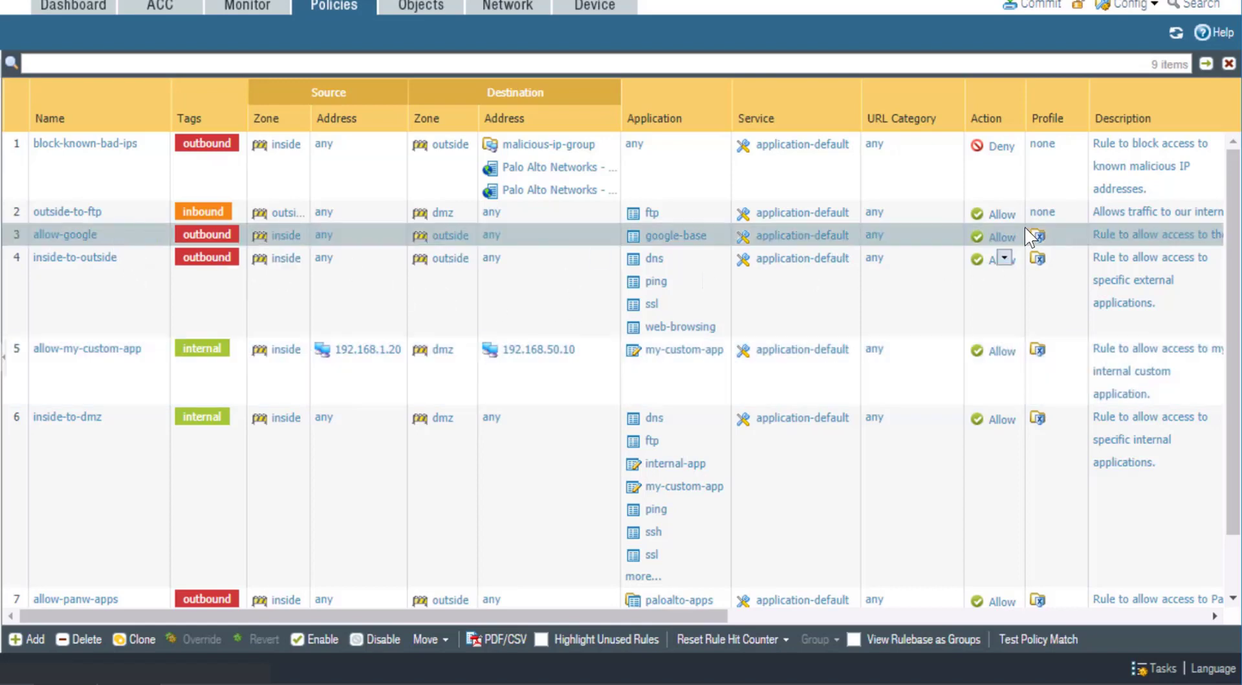
mouse_move(1039, 237)
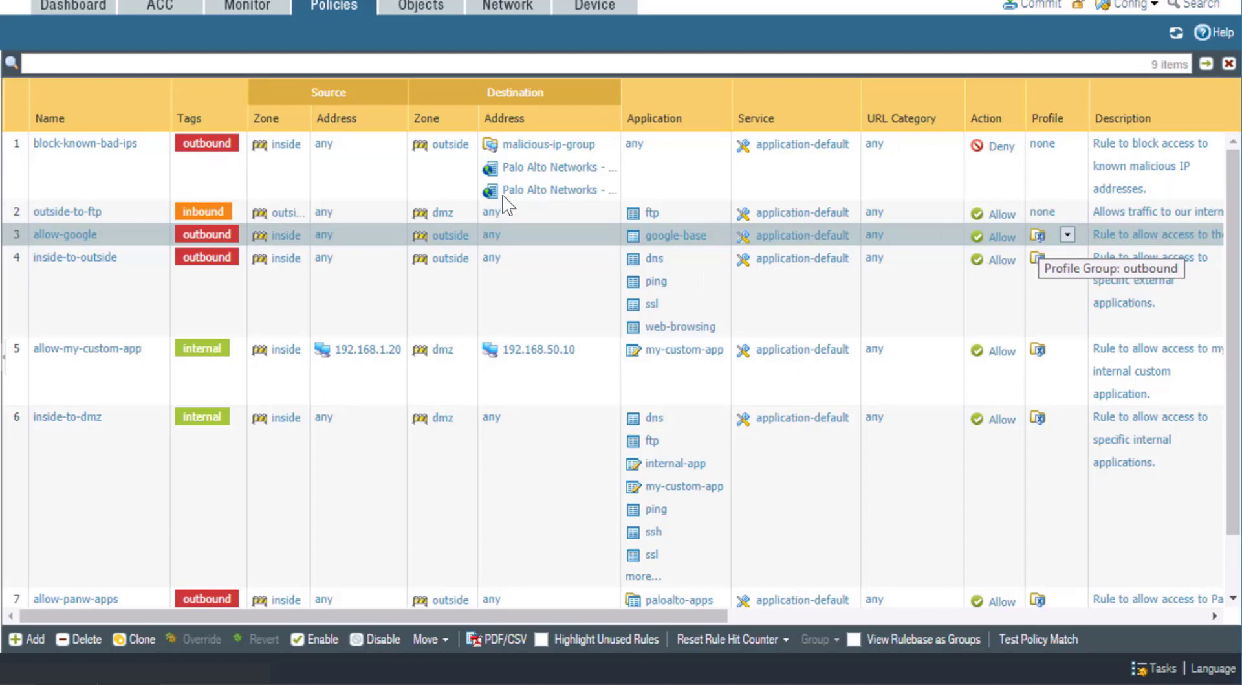
For the outside-to-ftp rule, set the profile type to Group and the group profile to inbound
left_click(116, 217)
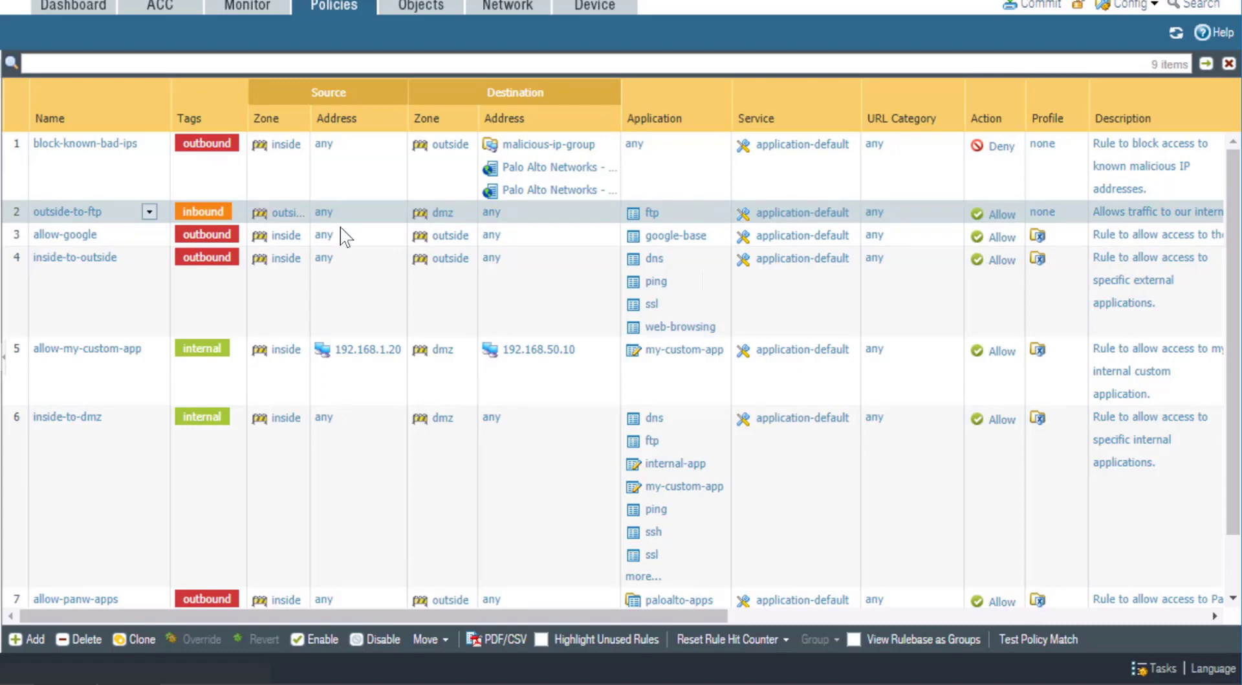
left_click(1042, 212)
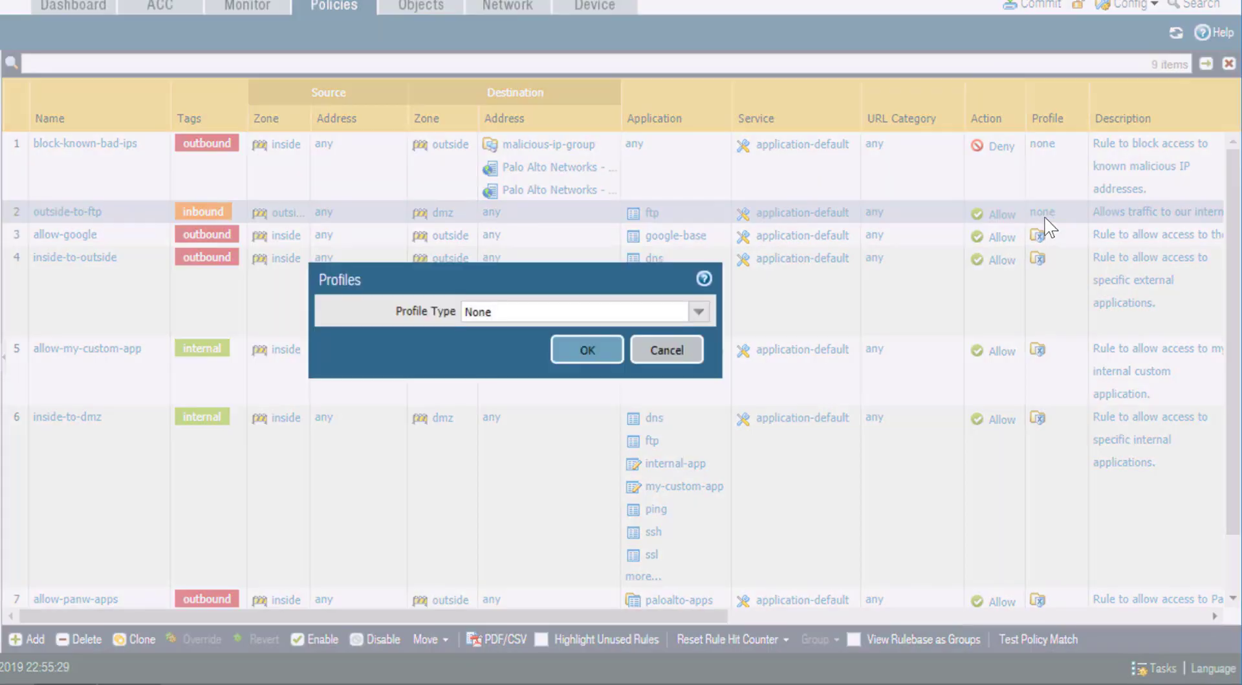
left_click(699, 313)
left_click(505, 358)
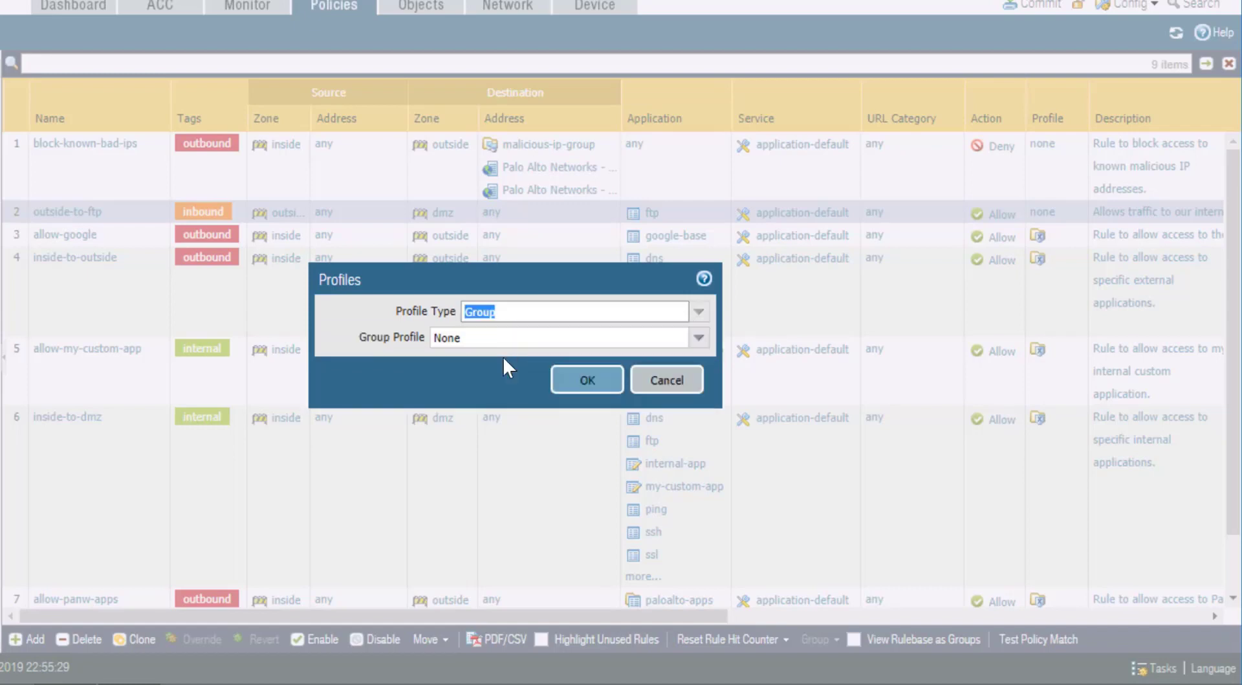
left_click(695, 344)
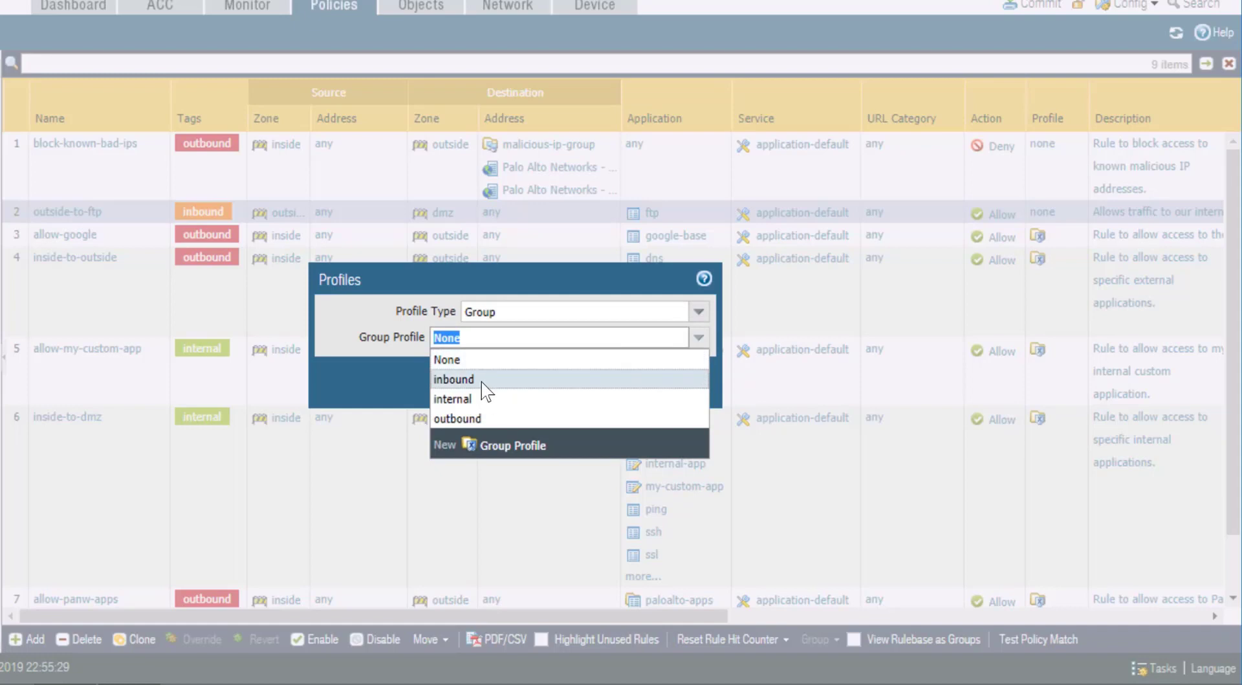
left_click(483, 379)
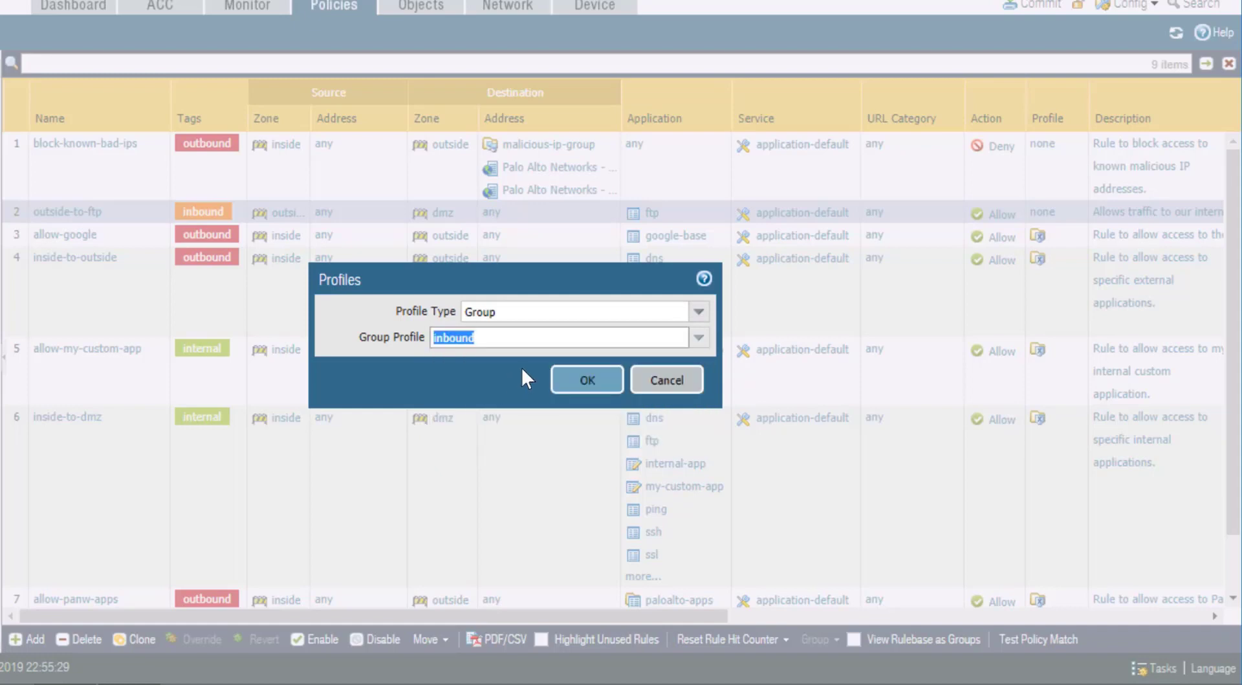
Switch the profile type to Profiles to view the individual profile options, and return it to Group
left_click(698, 314)
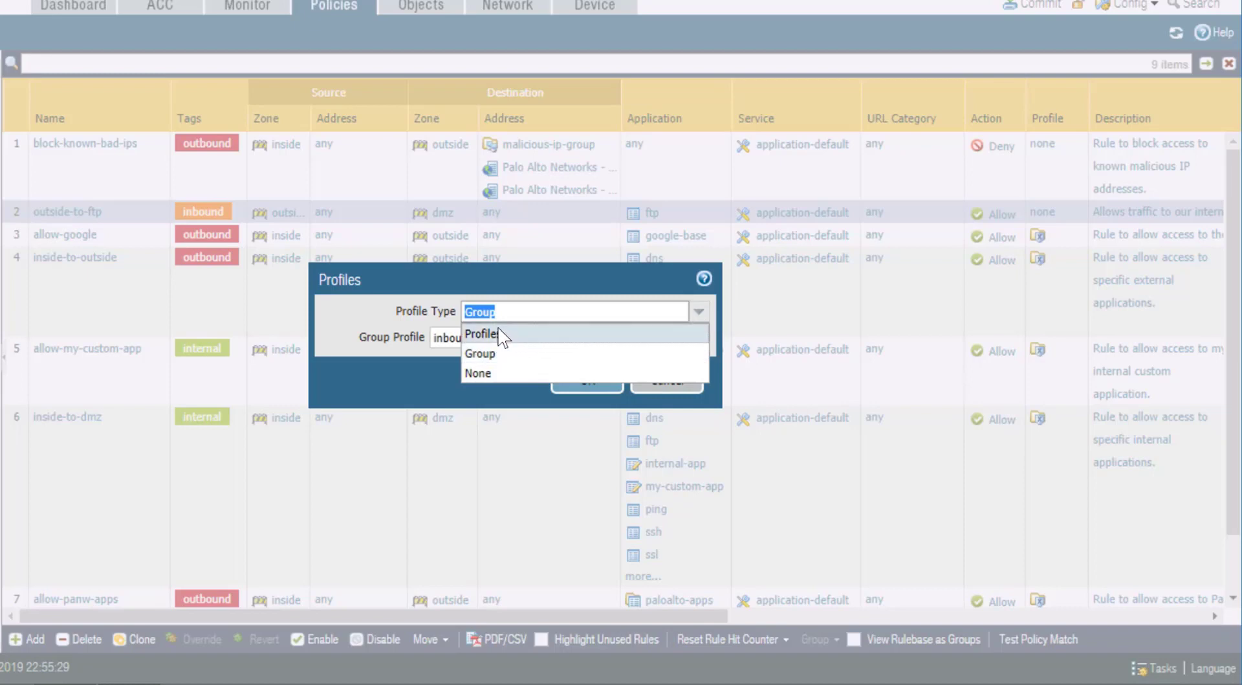
left_click(482, 334)
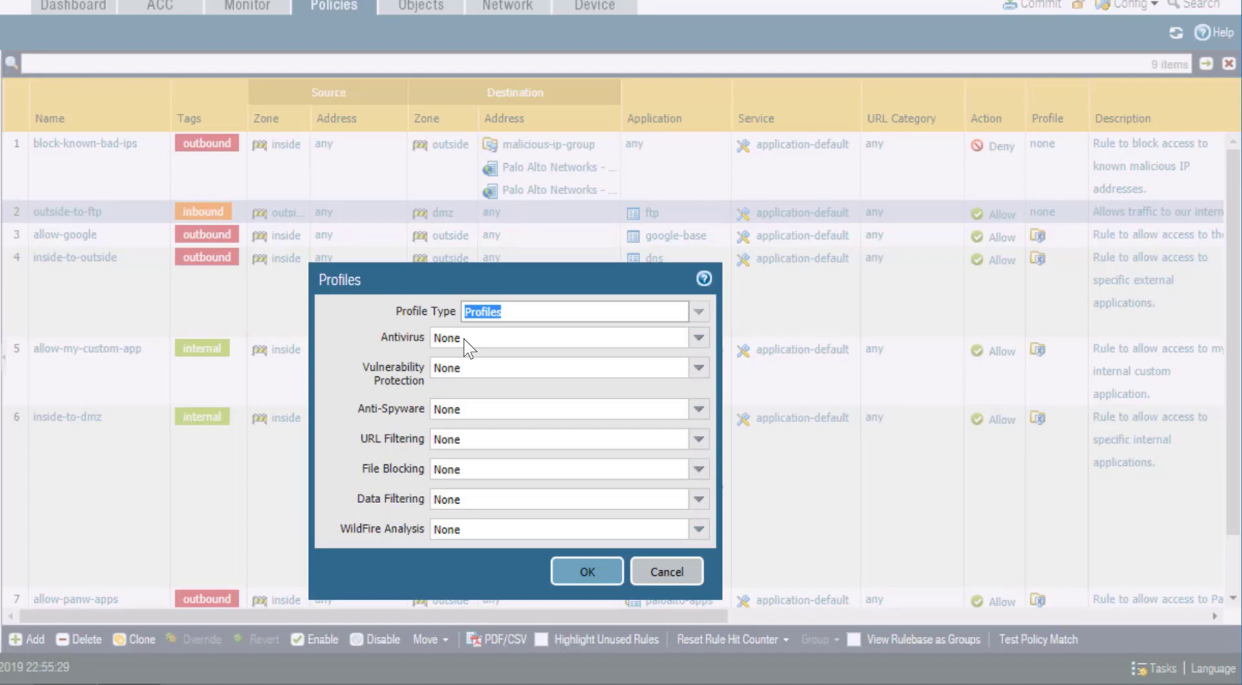
left_click(698, 312)
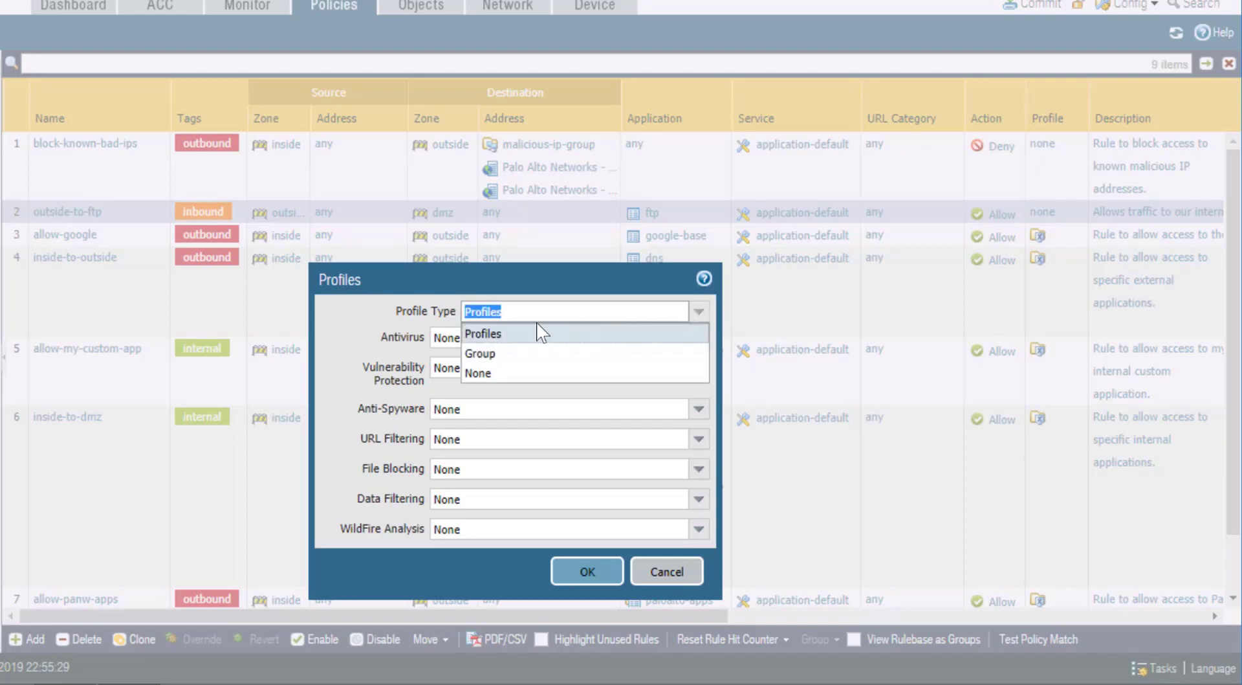
left_click(480, 353)
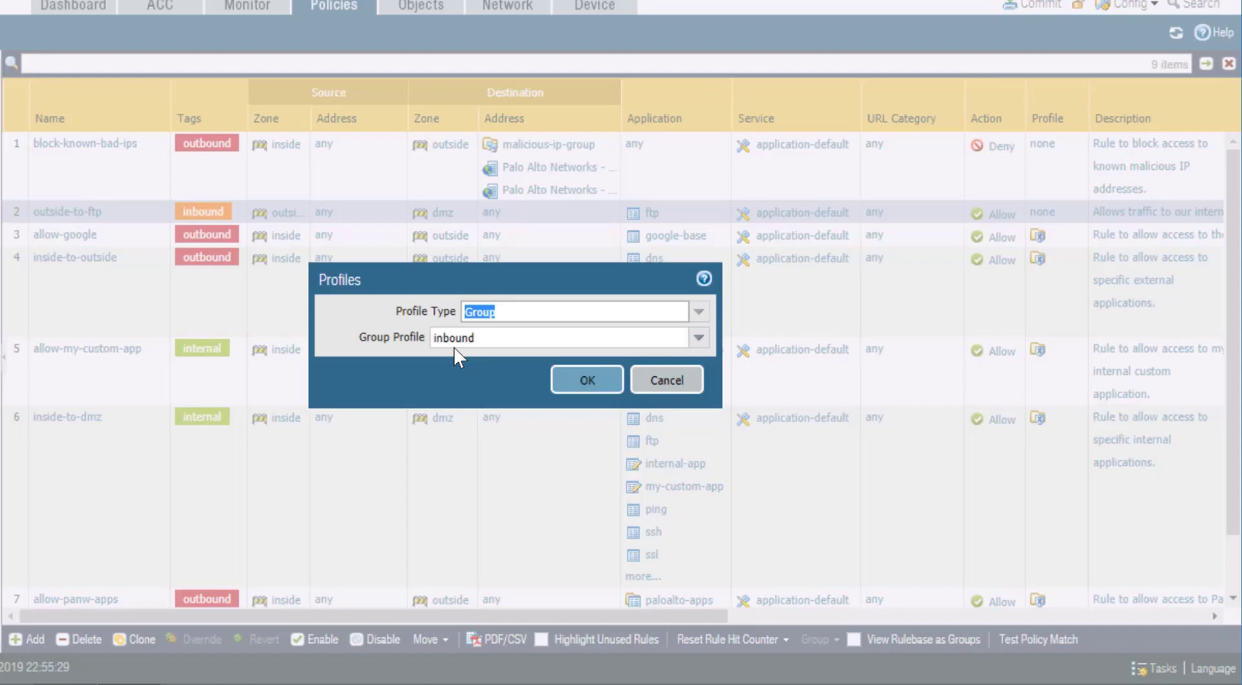
Apply the inbound group profile to the outside-to-ftp rule and check the rule's profile entry
left_click(599, 379)
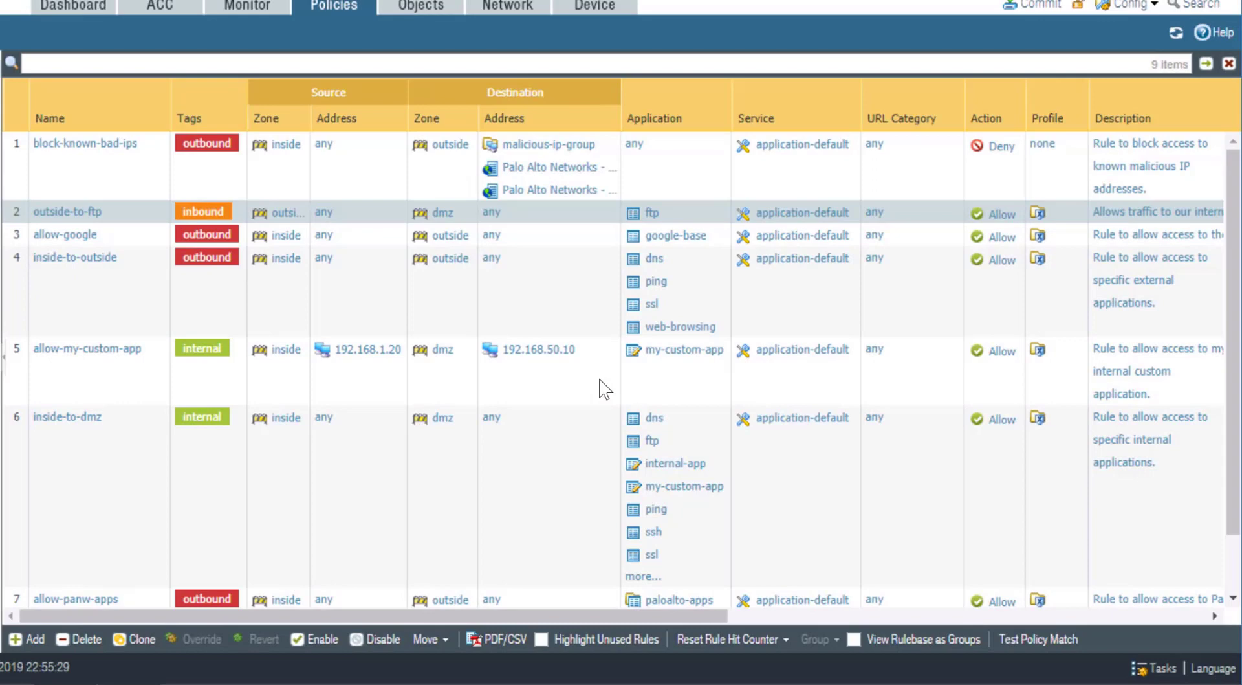
mouse_move(1039, 214)
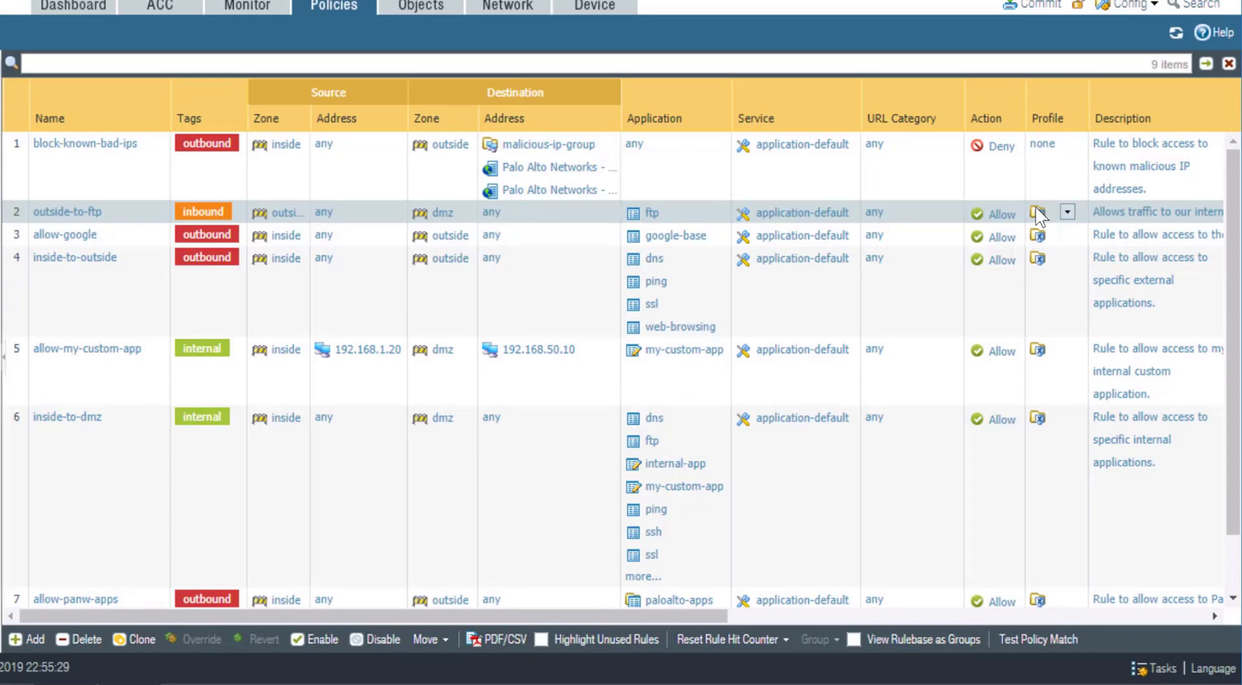